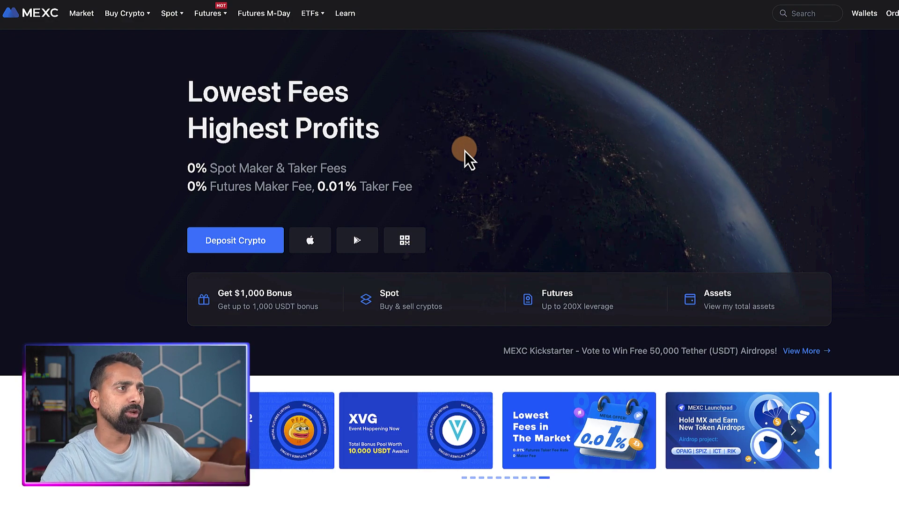
pyautogui.scroll(-1, 464, 150)
pyautogui.scroll(-1, 464, 152)
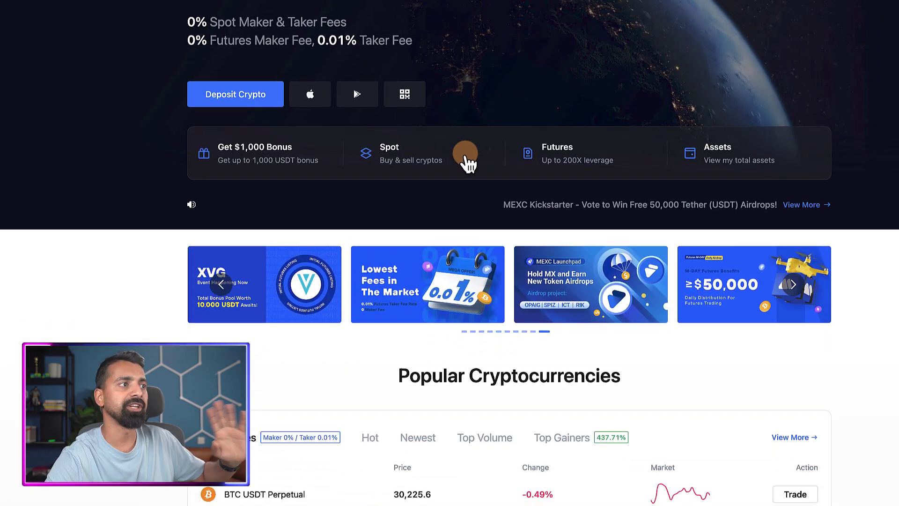
pyautogui.scroll(3, 467, 158)
pyautogui.scroll(1, 469, 162)
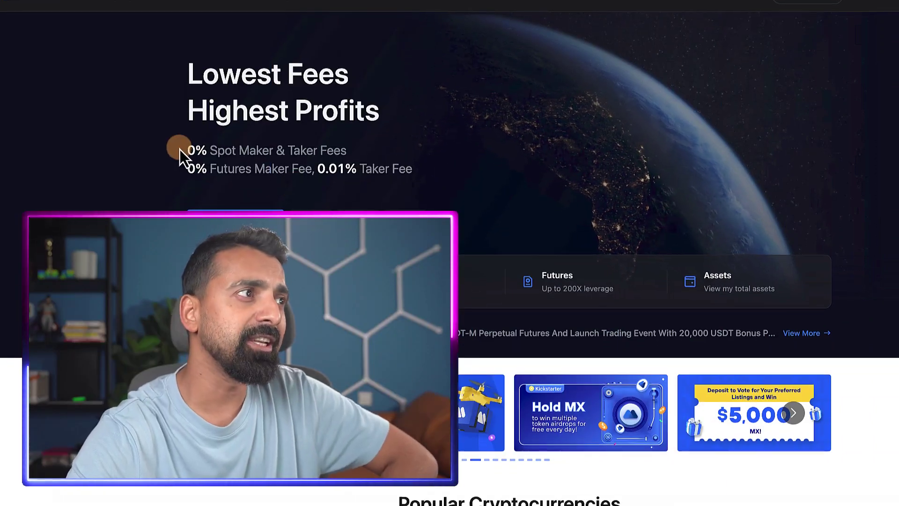
pyautogui.moveTo(180, 150); pyautogui.dragTo(422, 173)
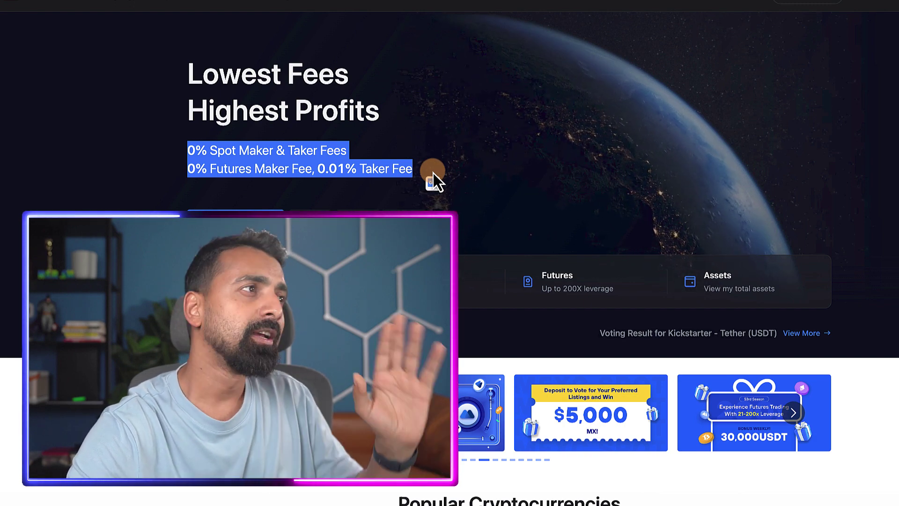
pyautogui.scroll(1, 433, 173)
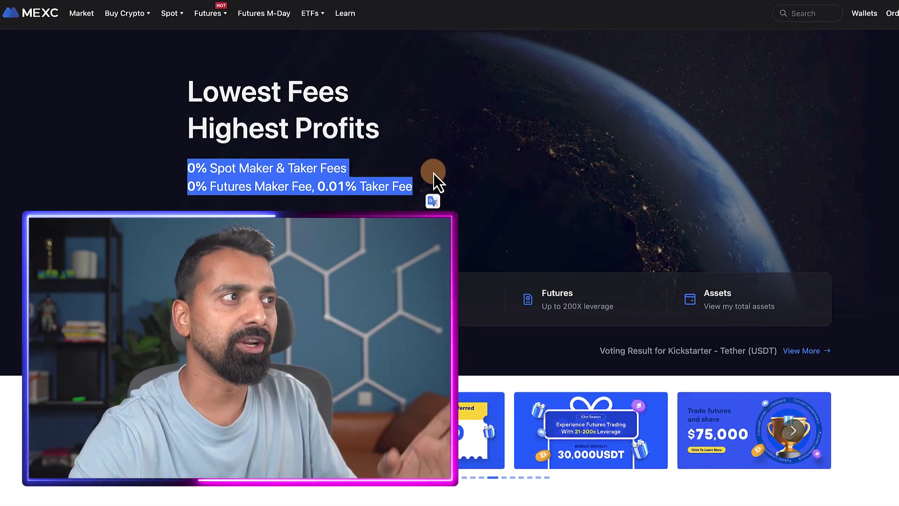
pyautogui.click(453, 163)
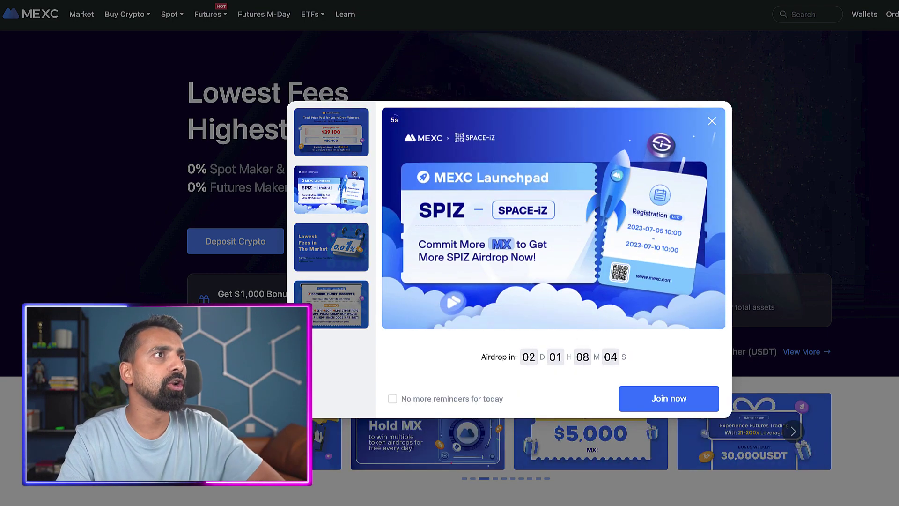
# Step: Dismiss the MEXC promo, go to API Management, and tick Spot 'View Account Details'
pyautogui.click(189, 168)
pyautogui.moveTo(190, 169)
pyautogui.mouseDown()
pyautogui.moveTo(431, 196)
pyautogui.moveTo(169, 176)
pyautogui.mouseUp()
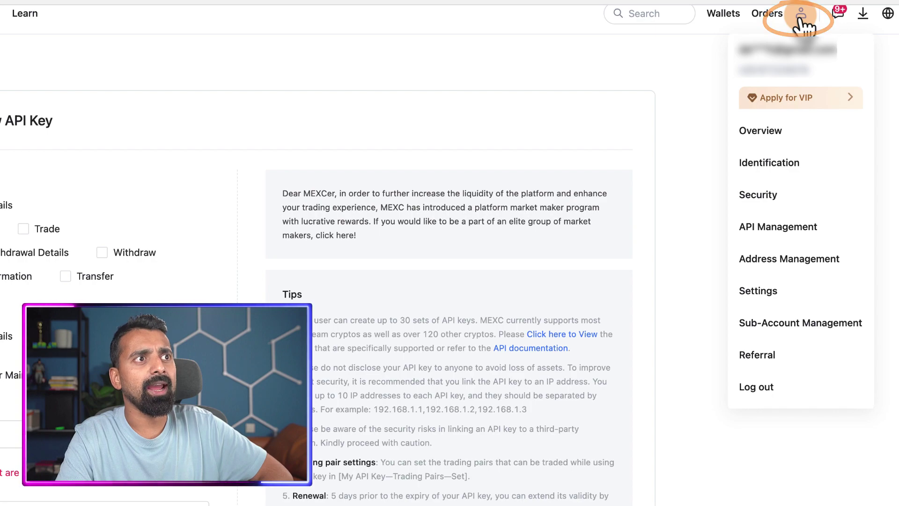
pyautogui.click(784, 227)
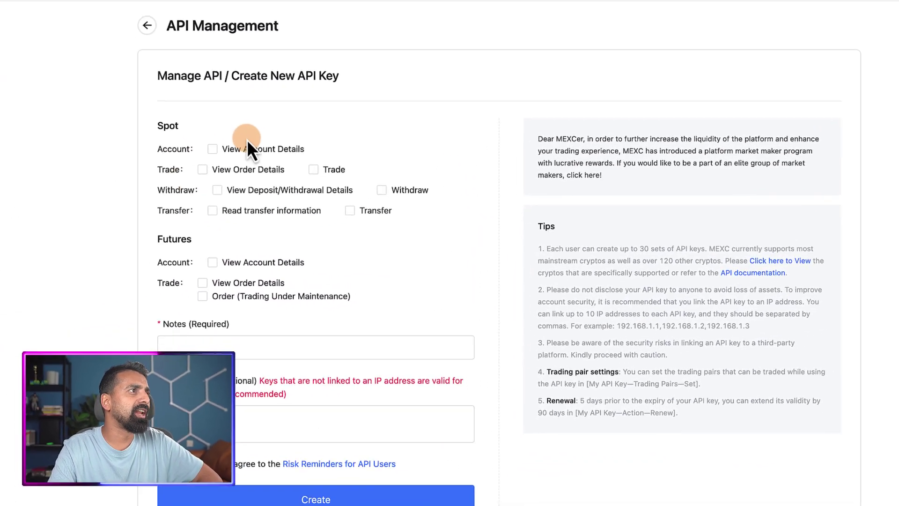
pyautogui.click(233, 146)
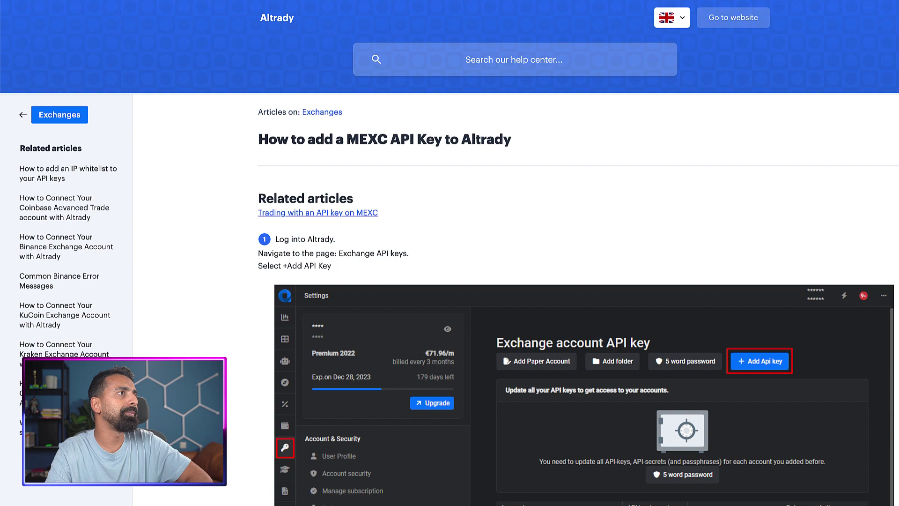
pyautogui.scroll(-4, 487, 287)
pyautogui.scroll(-5, 486, 285)
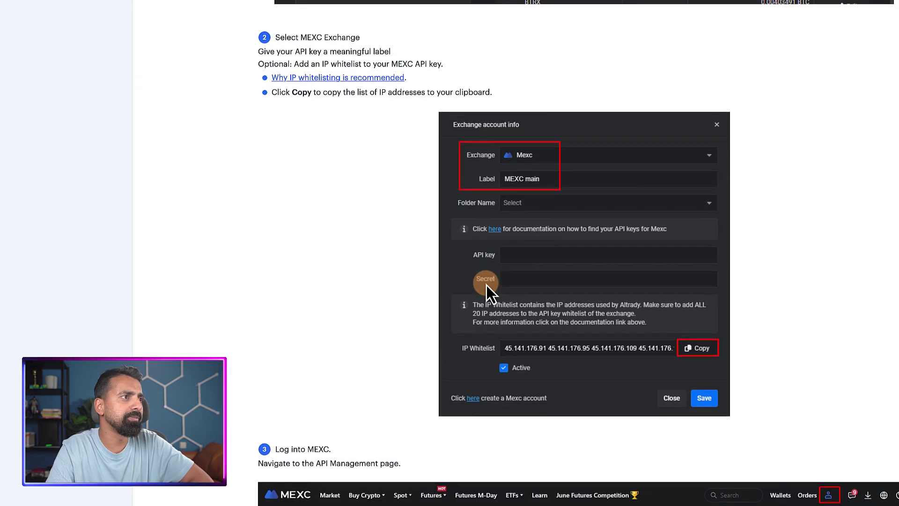
pyautogui.scroll(-3, 485, 285)
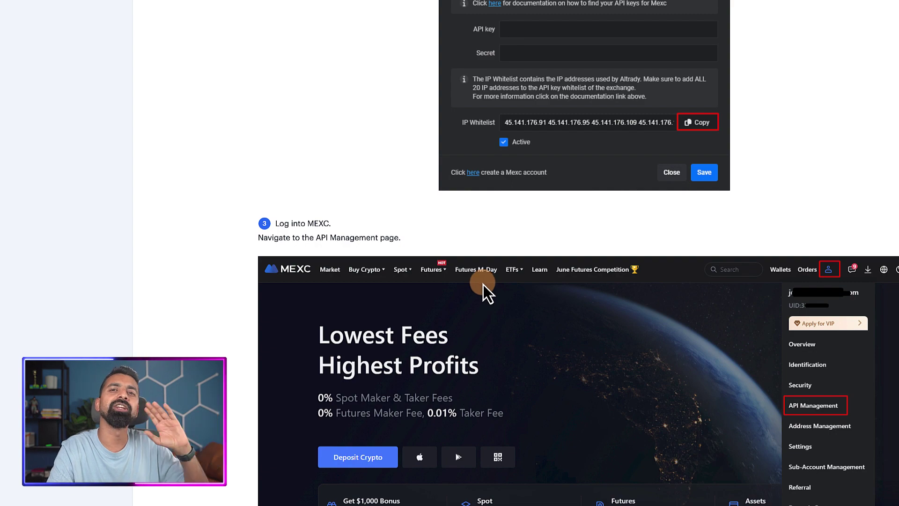
pyautogui.scroll(-3, 483, 286)
pyautogui.scroll(-4, 504, 206)
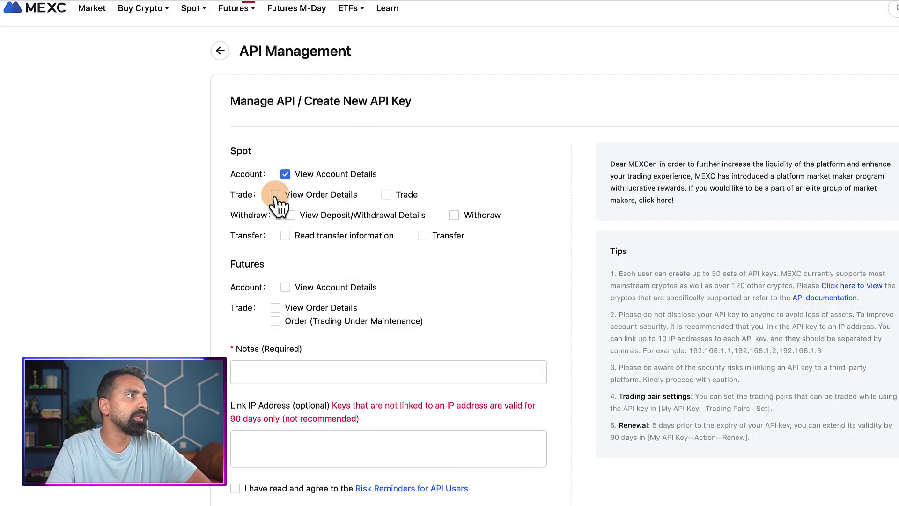
# Step: Grant the key Spot View Order Details, Trade and View Deposit/Withdrawal Details permissions
pyautogui.click(274, 195)
pyautogui.click(386, 194)
pyautogui.click(290, 215)
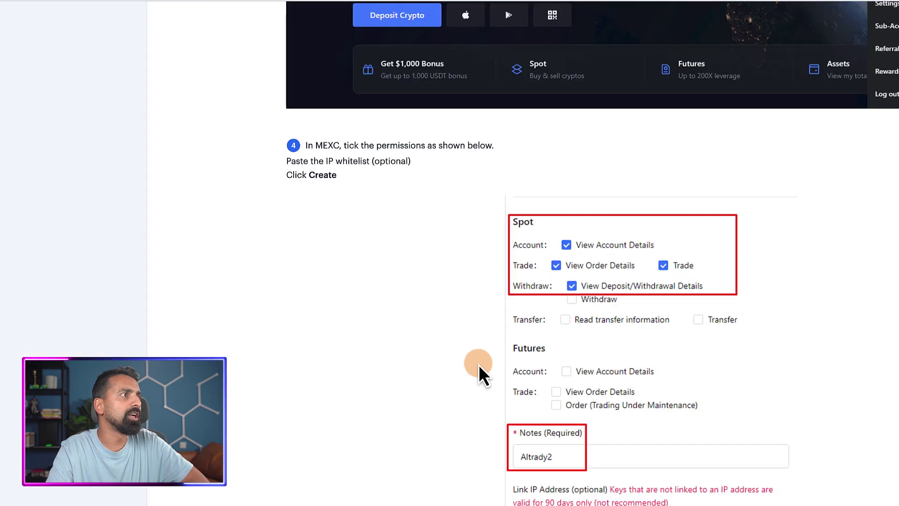
pyautogui.scroll(-3, 537, 370)
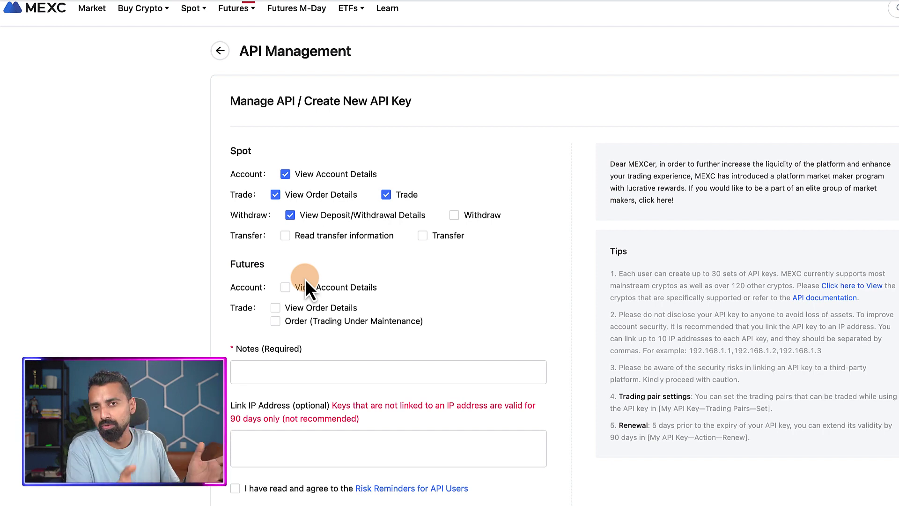
# Step: Enter the note 'Altrady' and select the Link IP Address field
pyautogui.click(521, 373)
pyautogui.write('A')
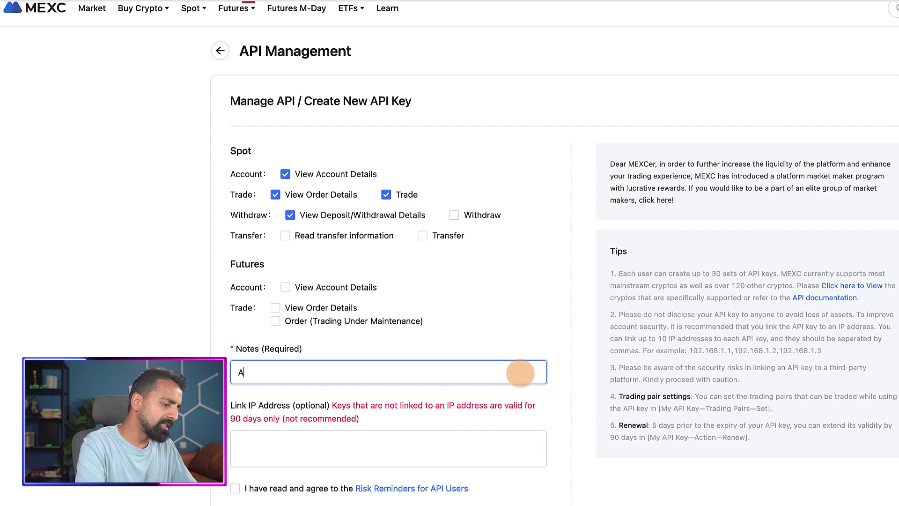
pyautogui.write('ltrady')
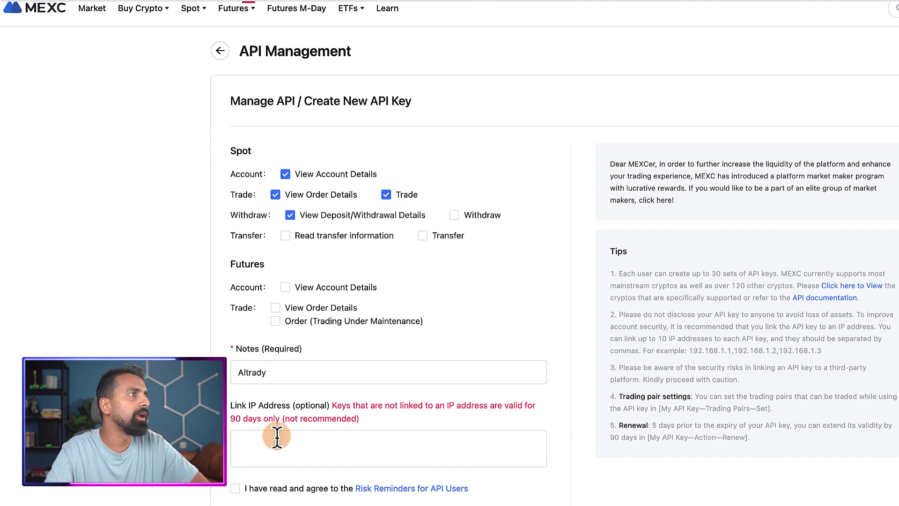
pyautogui.scroll(-2, 341, 382)
pyautogui.click(359, 401)
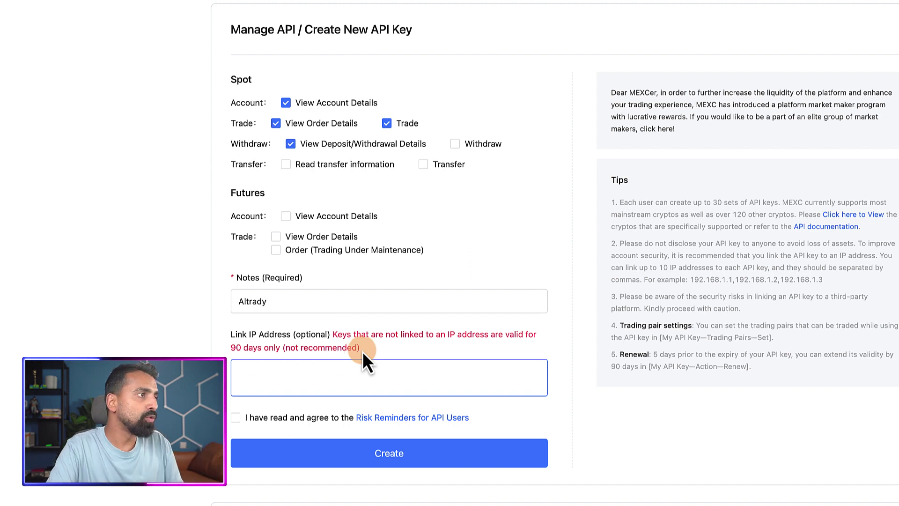
pyautogui.click(363, 352)
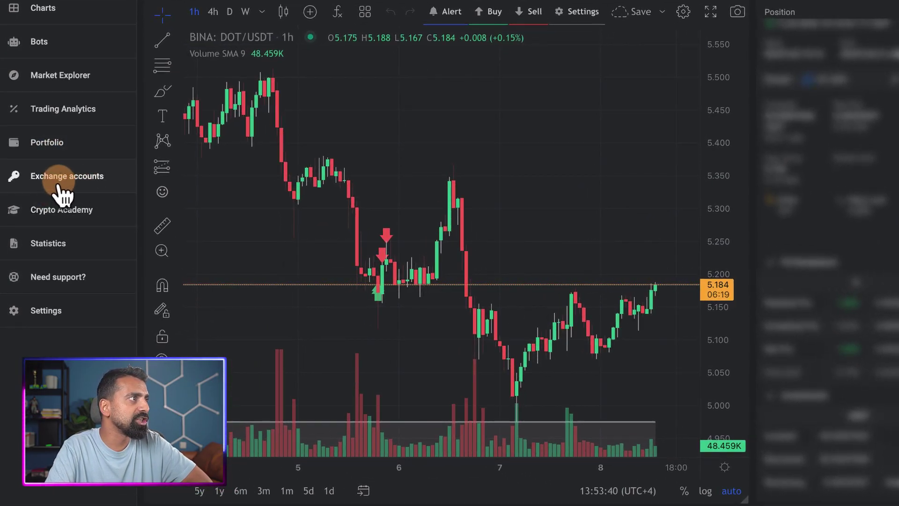
# Step: Add a new Mexc exchange account labelled MEXC and copy Altrady's IP whitelist addresses
pyautogui.click(56, 184)
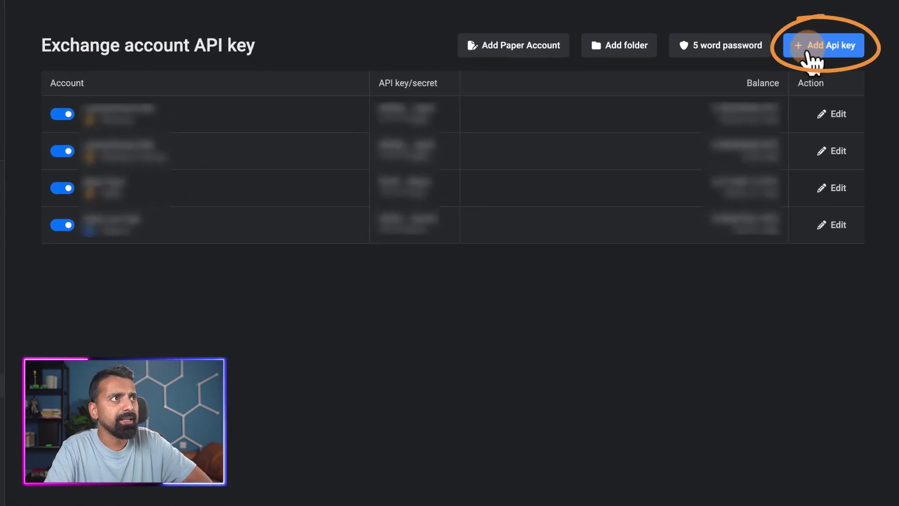
pyautogui.click(813, 57)
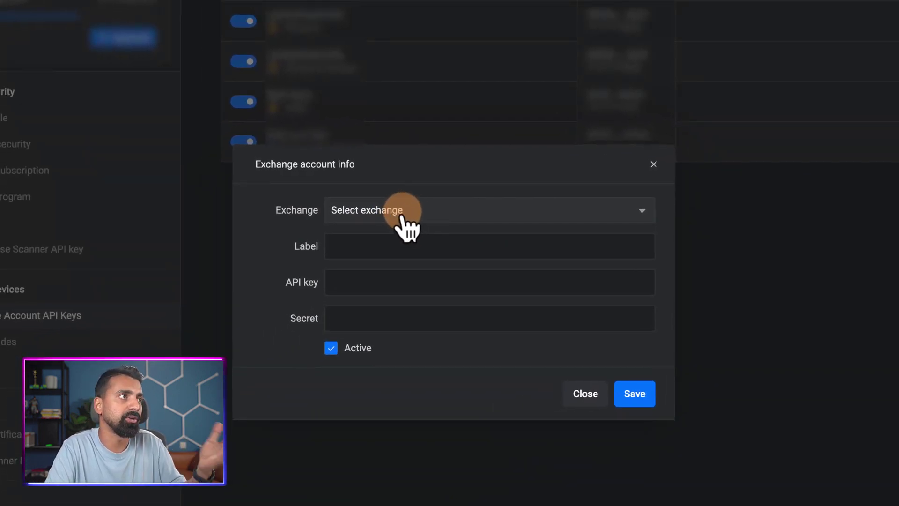
pyautogui.click(404, 216)
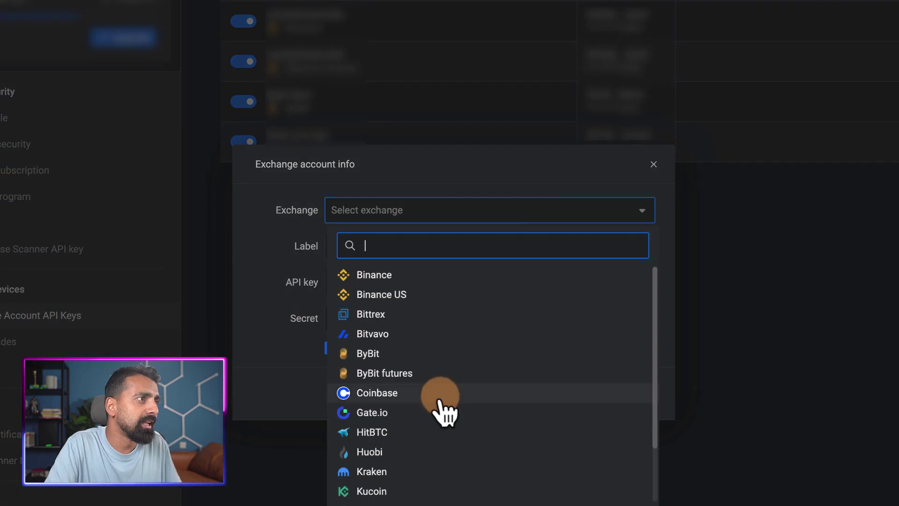
pyautogui.scroll(-2, 430, 458)
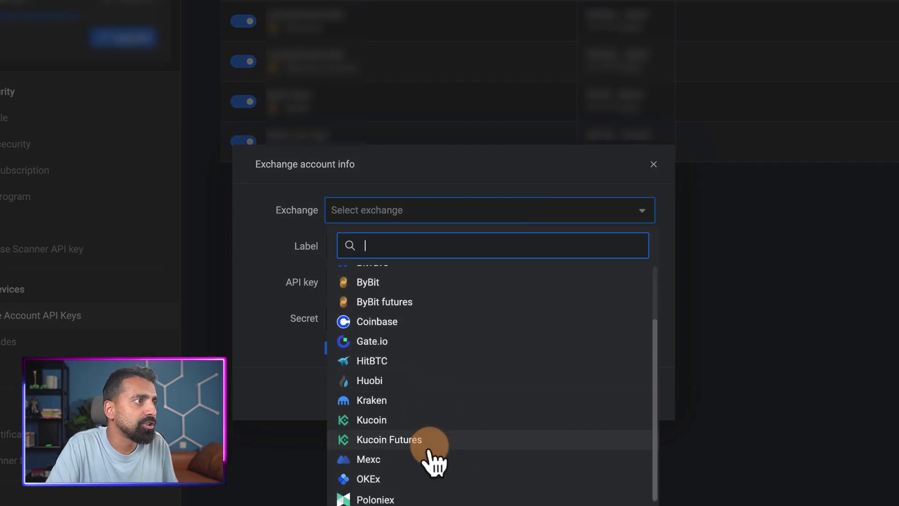
pyautogui.click(369, 459)
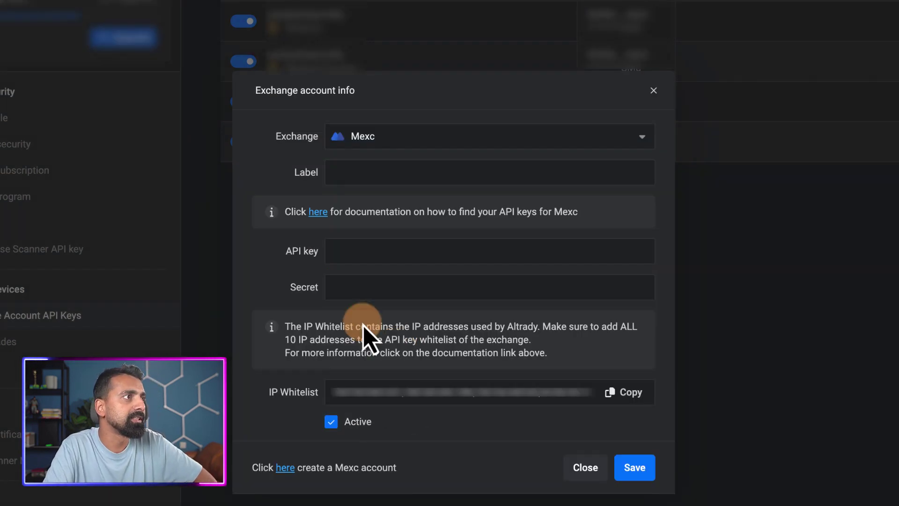
pyautogui.click(495, 167)
pyautogui.write('M')
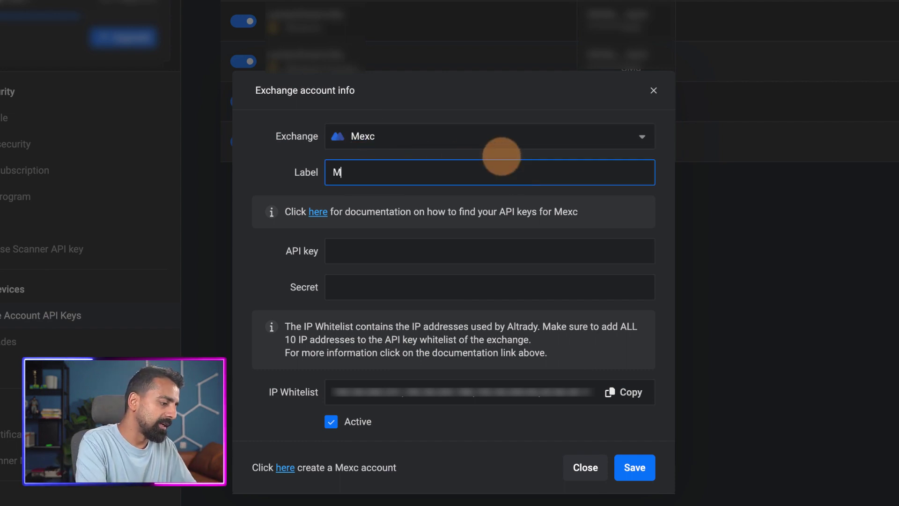
pyautogui.write('EXC')
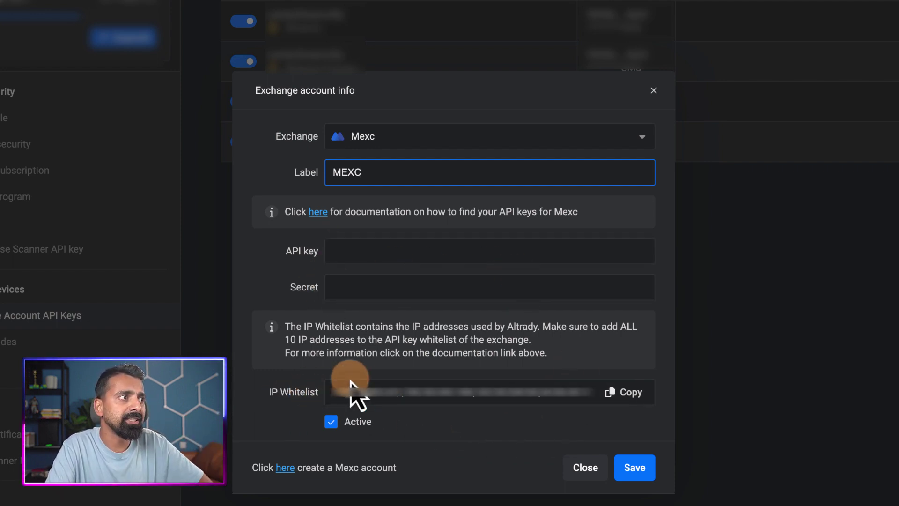
pyautogui.click(626, 395)
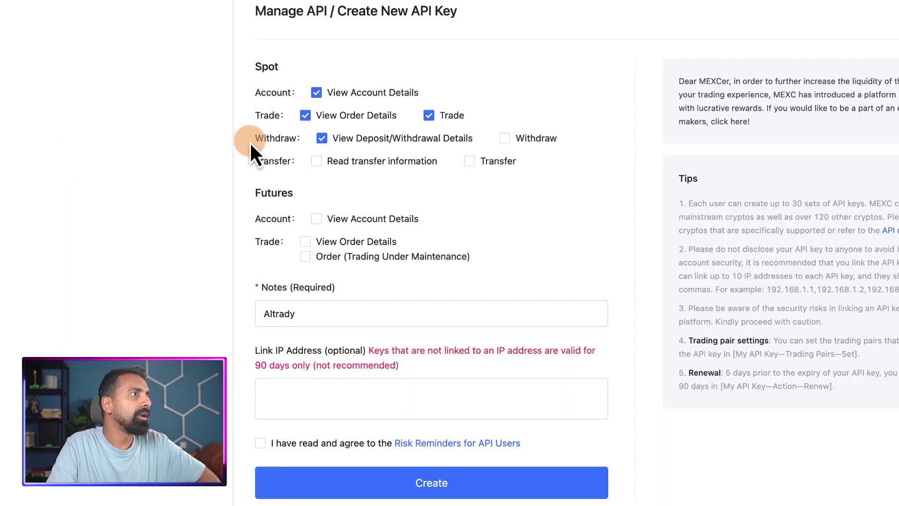
# Step: Paste Altrady's IPs into Link IP Address, accept the risk reminders, and verify creating the key
pyautogui.click(361, 392)
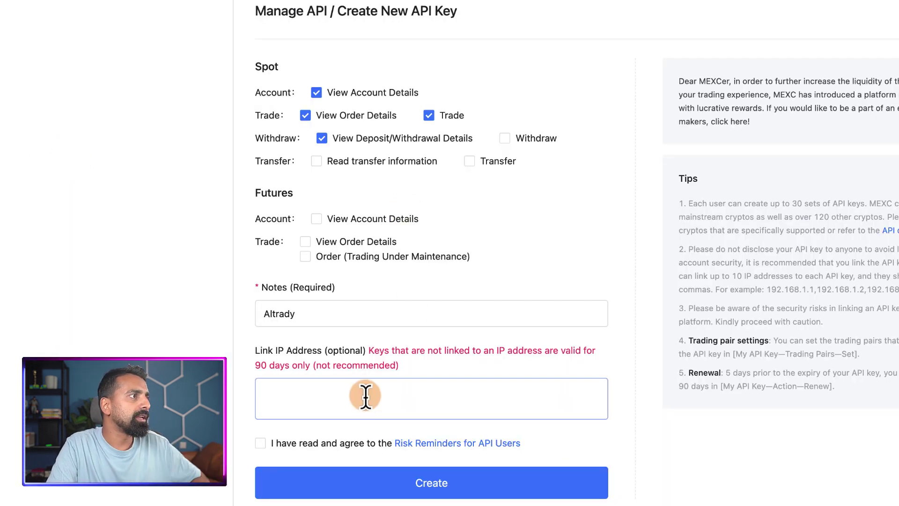
pyautogui.hotkey('ctrl', 'v')
pyautogui.click(164, 345)
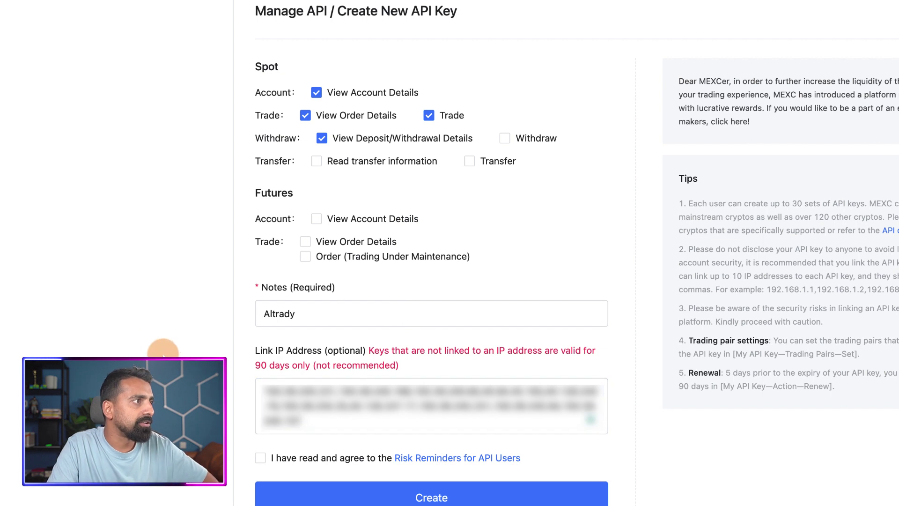
pyautogui.click(261, 458)
pyautogui.click(452, 485)
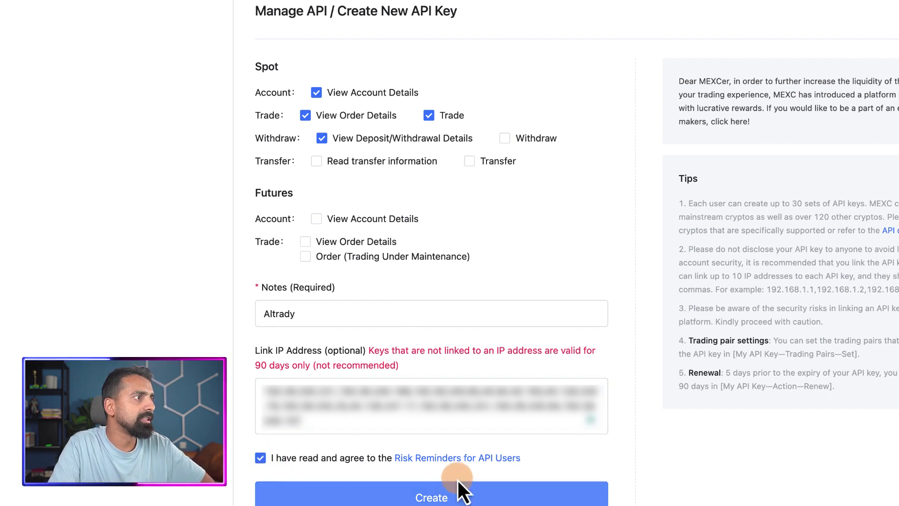
pyautogui.scroll(-1, 458, 481)
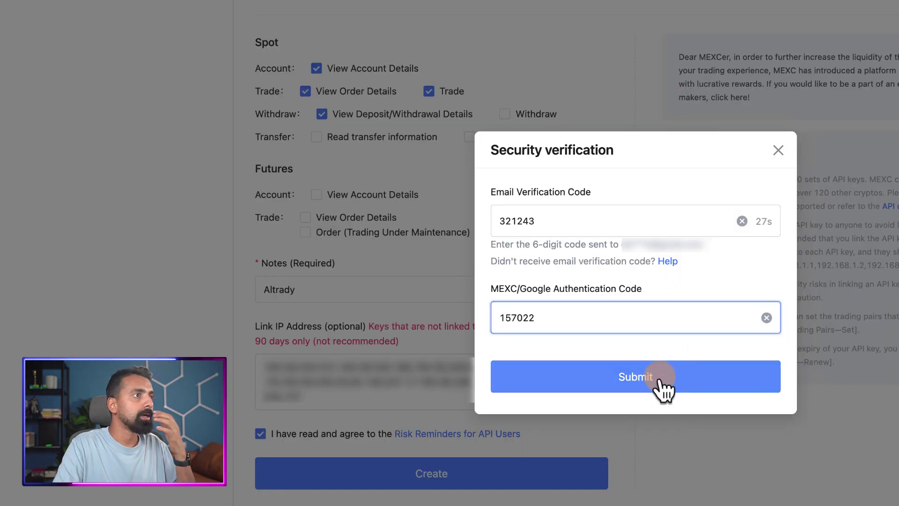
pyautogui.click(656, 385)
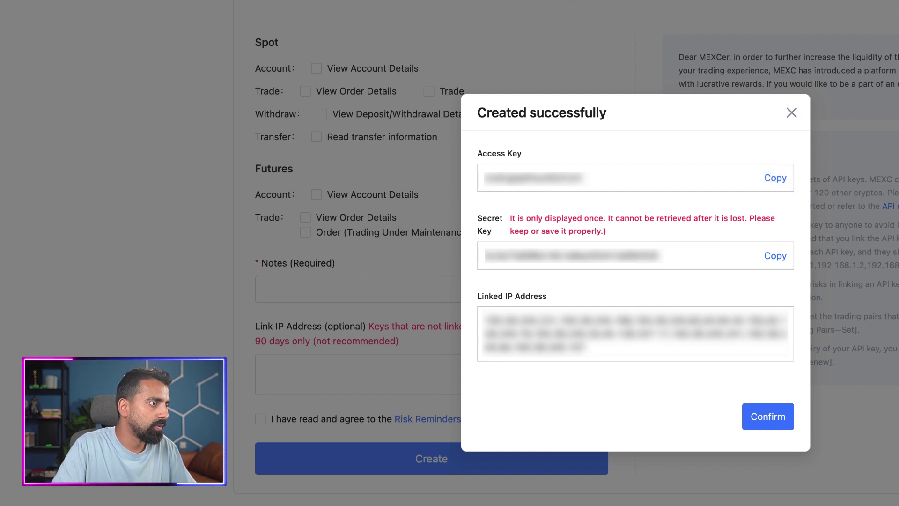
# Step: Paste the MEXC access key and secret key into Altrady's form and save
pyautogui.click(541, 175)
pyautogui.hotkey('ctrl', 'v')
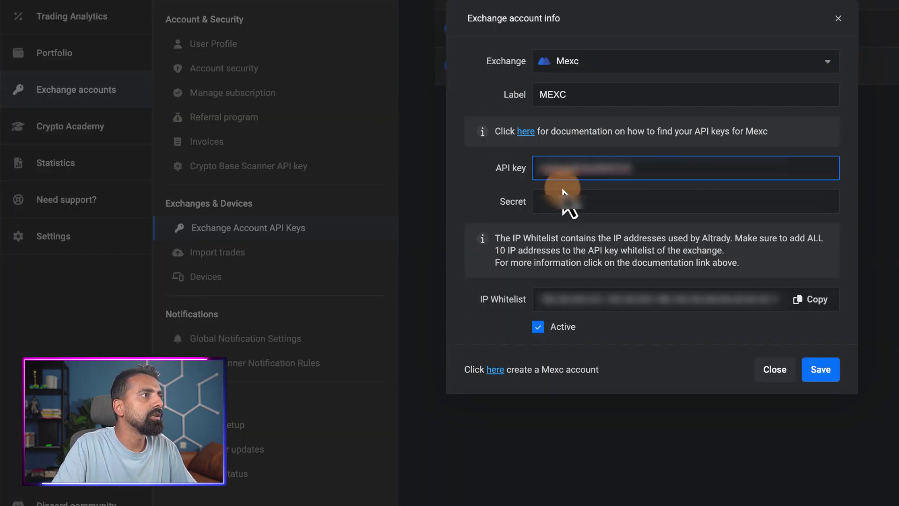
pyautogui.click(565, 200)
pyautogui.hotkey('ctrl', 'v')
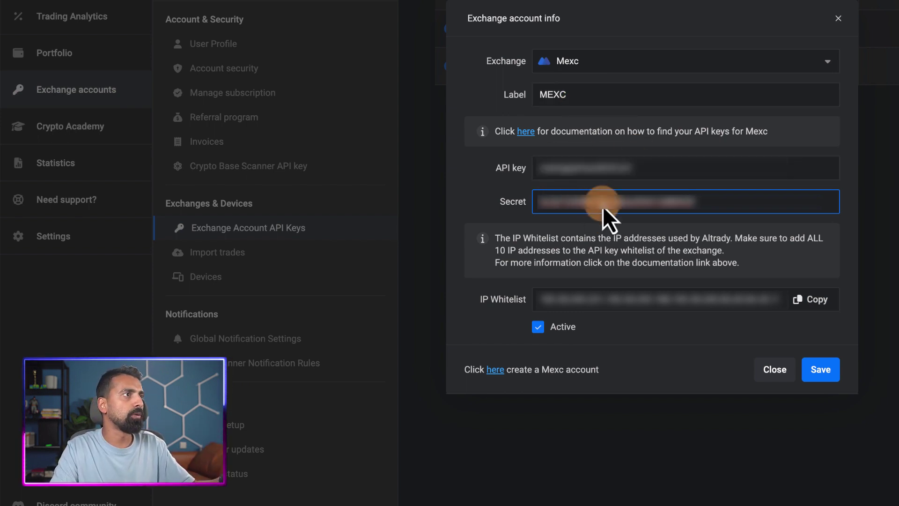
pyautogui.click(816, 381)
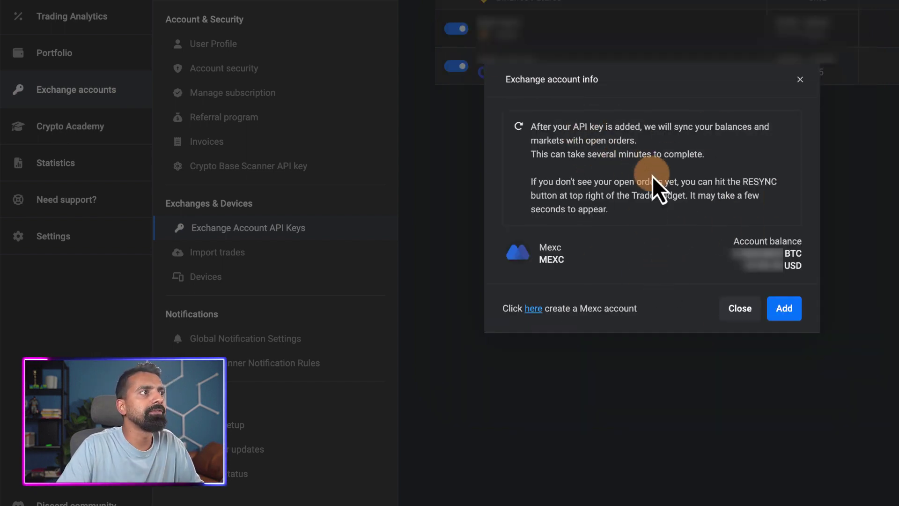
# Step: Confirm adding the MEXC account, then choose Start Trading to enter the trading terminal
pyautogui.click(787, 314)
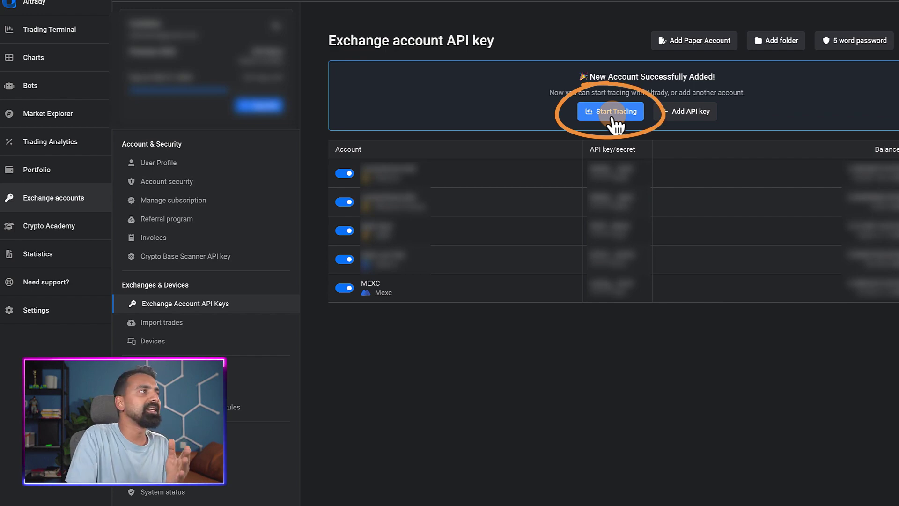
pyautogui.click(612, 114)
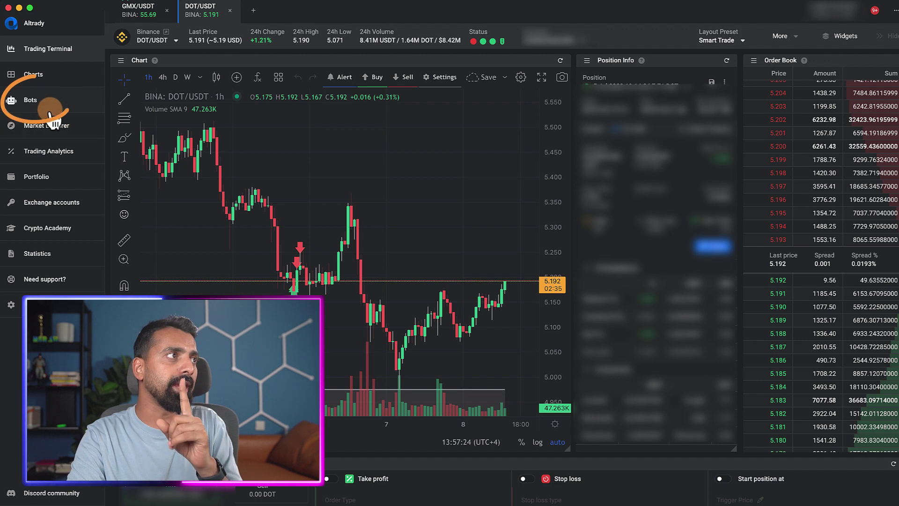
# Step: Open the Bots page and its Create a bot chooser for signal or grid bots
pyautogui.click(50, 111)
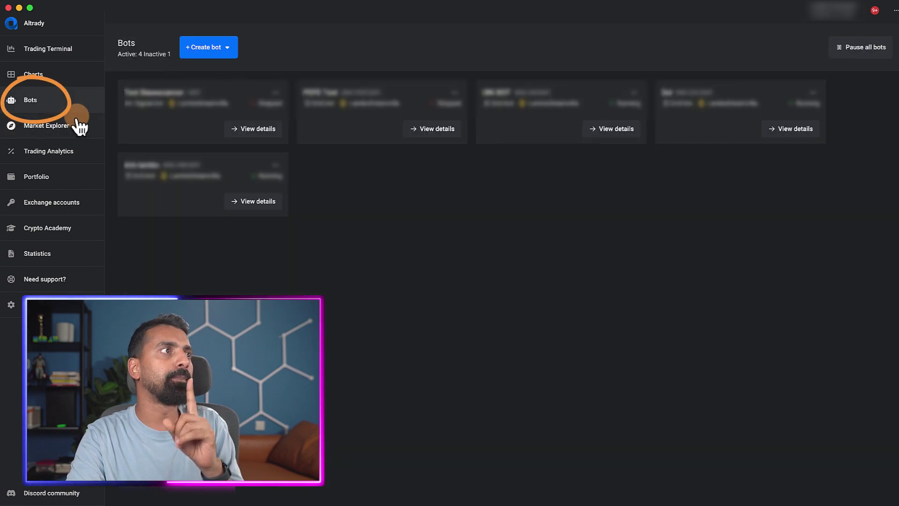
pyautogui.click(215, 57)
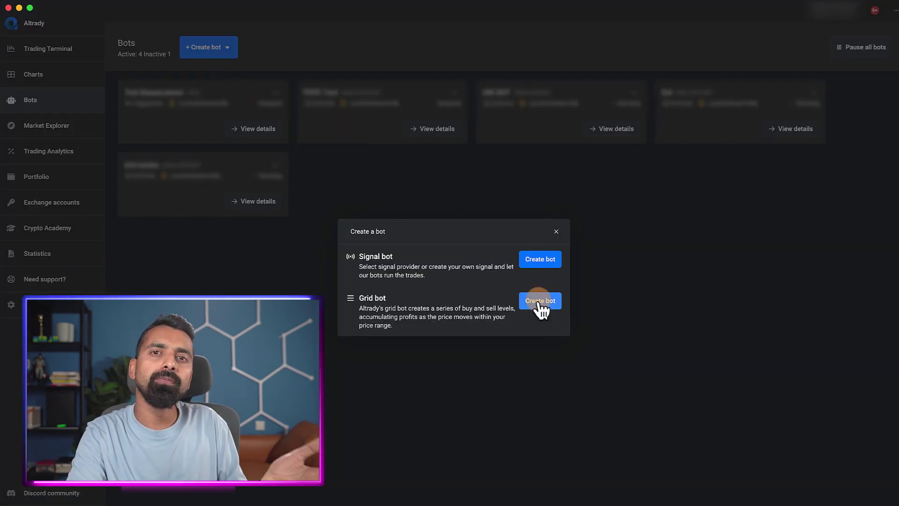